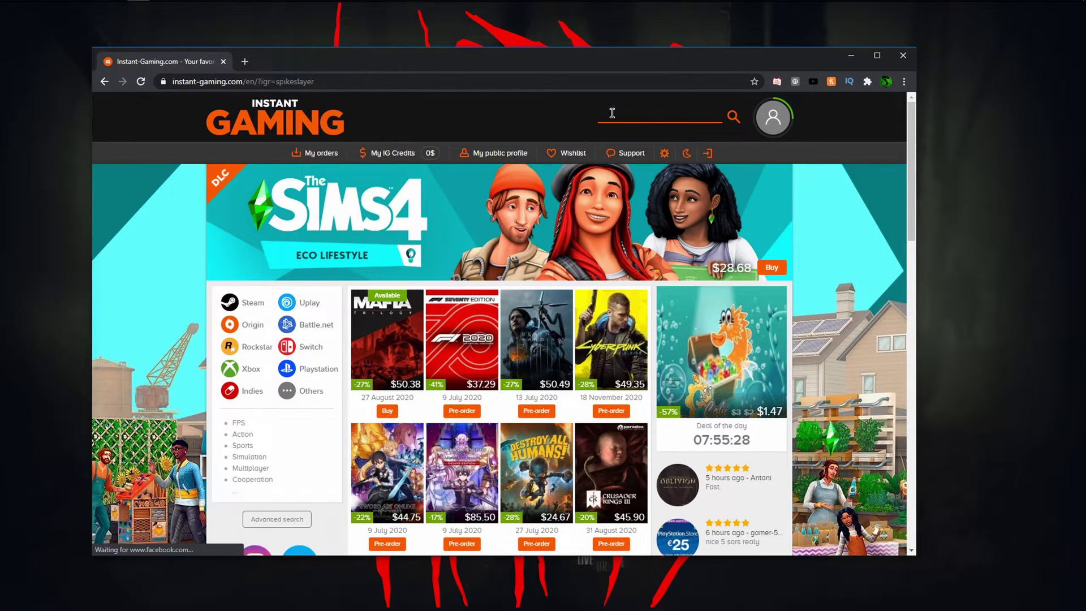
# - Search the Instant Gaming store for "arma 2" and open the Arma 2: Complete Collection product page
pyautogui.click(612, 113)
pyautogui.write('arma 2')
pyautogui.press('Return')
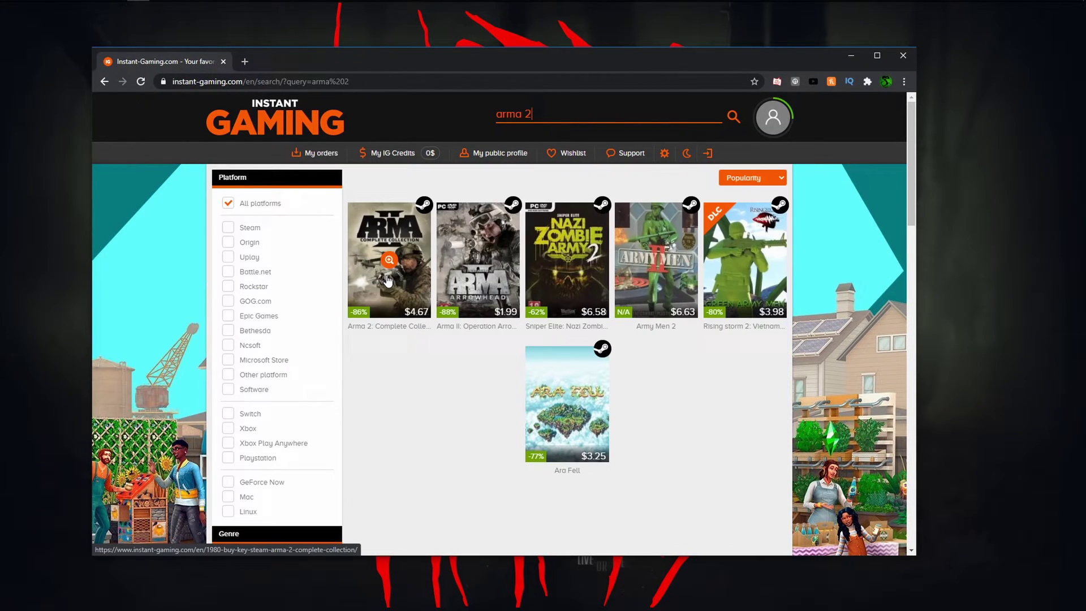
pyautogui.click(387, 280)
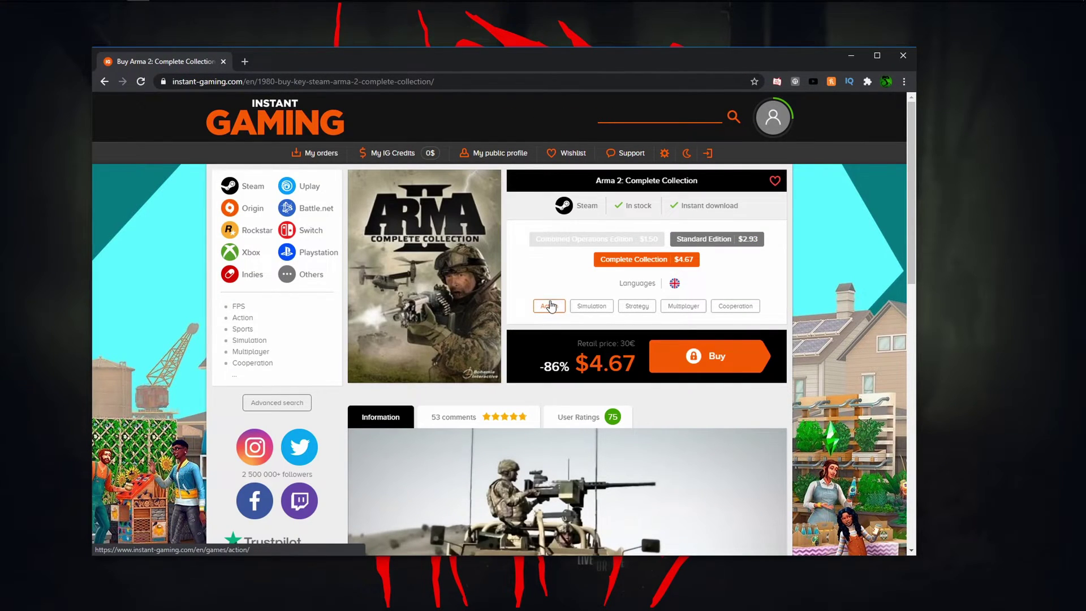
# - Review the product description to see which games and expansions the Arma 2: Complete Collection includes
pyautogui.scroll(-2, 533, 317)
pyautogui.scroll(-5, 533, 314)
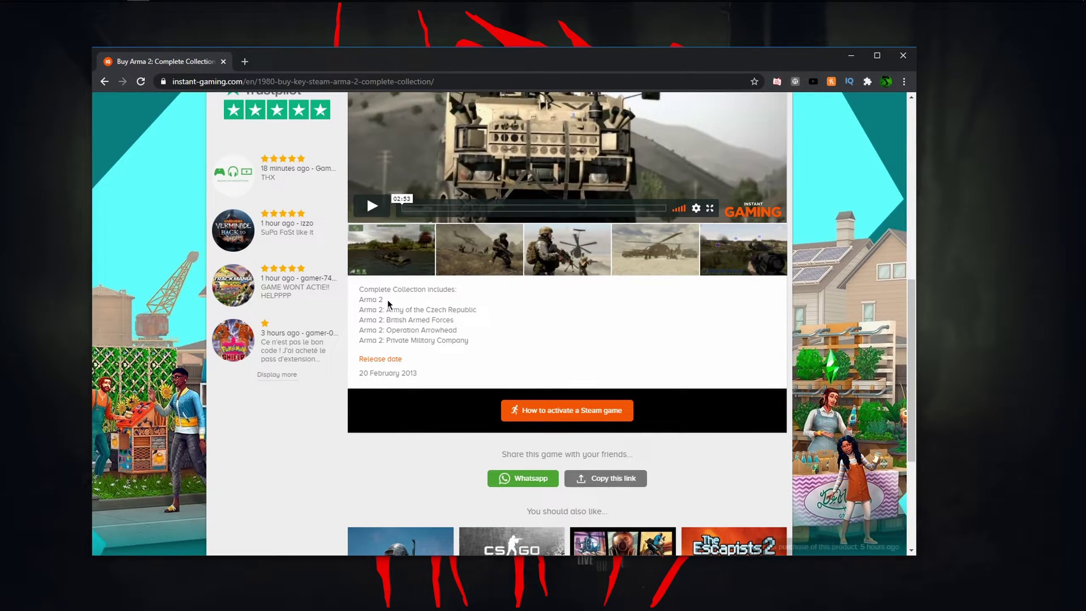
pyautogui.scroll(1, 389, 307)
pyautogui.scroll(6, 389, 306)
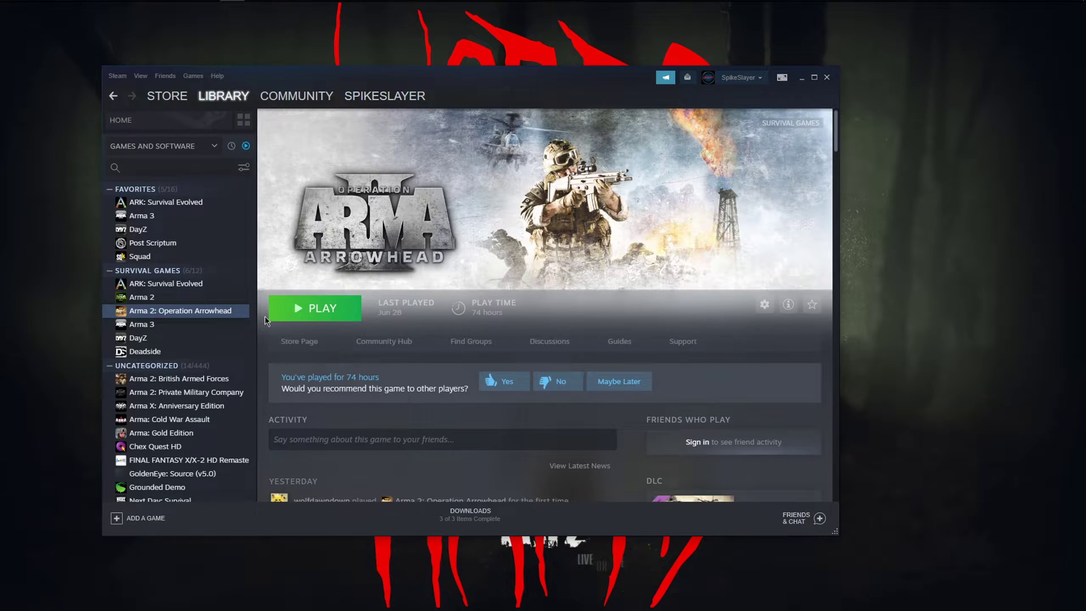
# - In the Steam library, view Arma 2, run Arma 2: Operation Arrowhead to its main menu, and exit the game
pyautogui.click(150, 298)
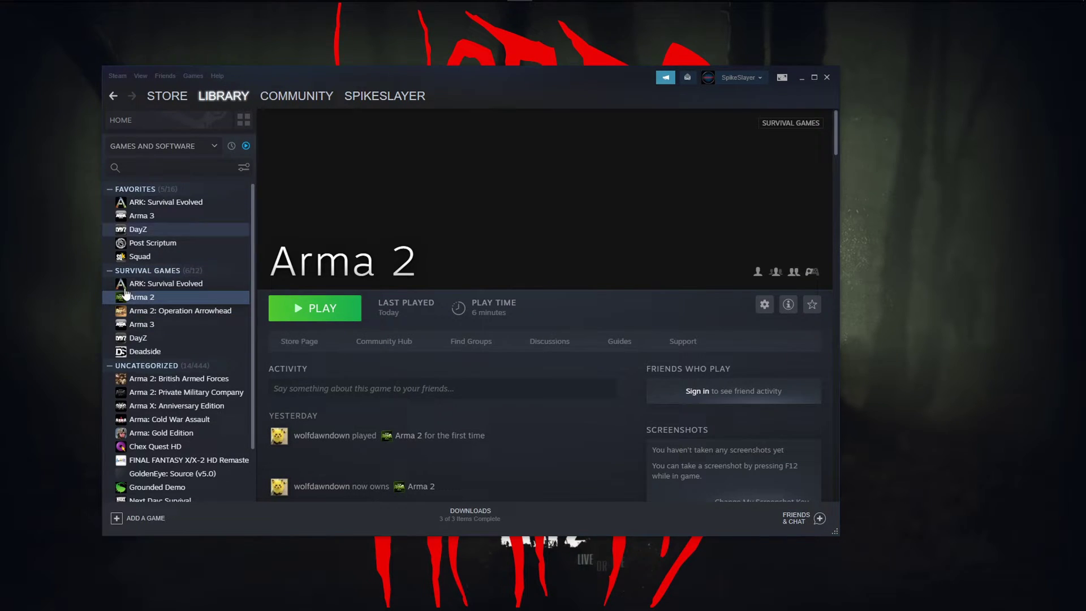
pyautogui.click(149, 313)
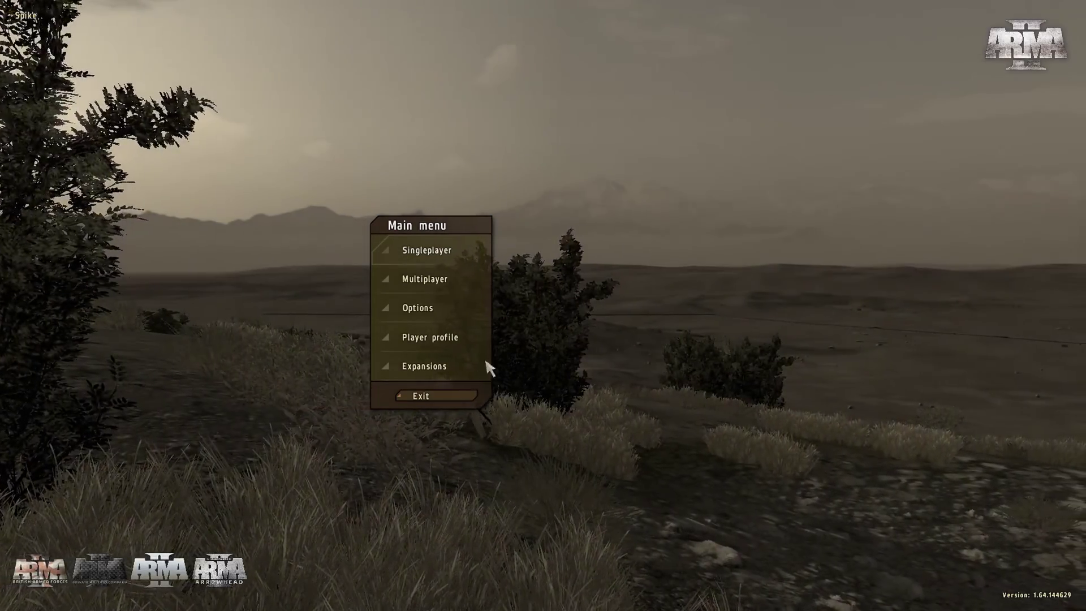
pyautogui.click(447, 395)
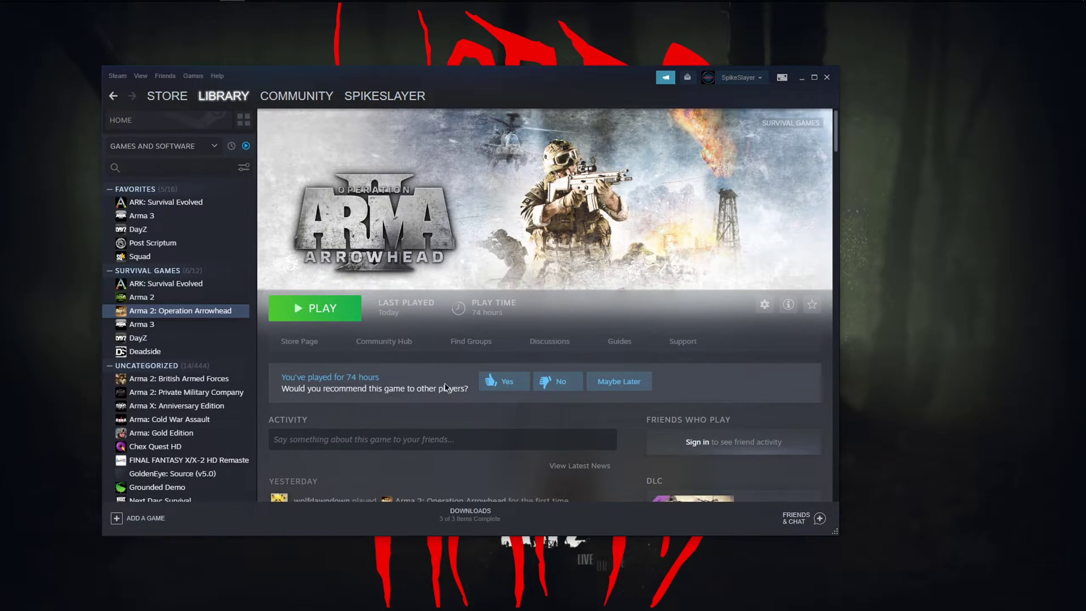
# - Look through the library pages of Arma 2: British Armed Forces, Private Military Company, Arma X: Anniversary Edition and Arma: Gold Edition
pyautogui.click(199, 378)
pyautogui.click(198, 392)
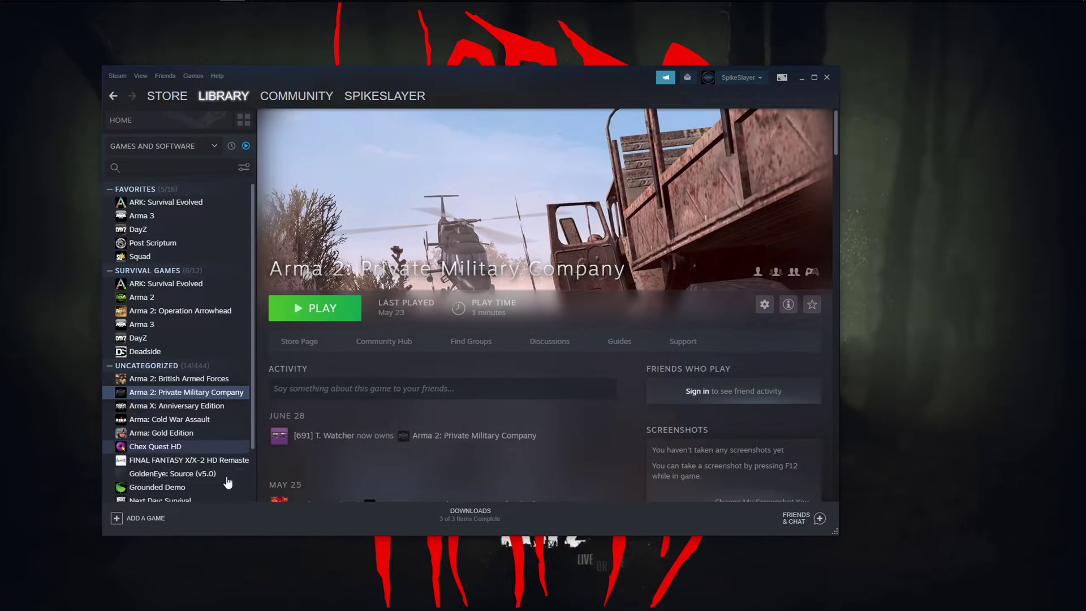
pyautogui.click(173, 407)
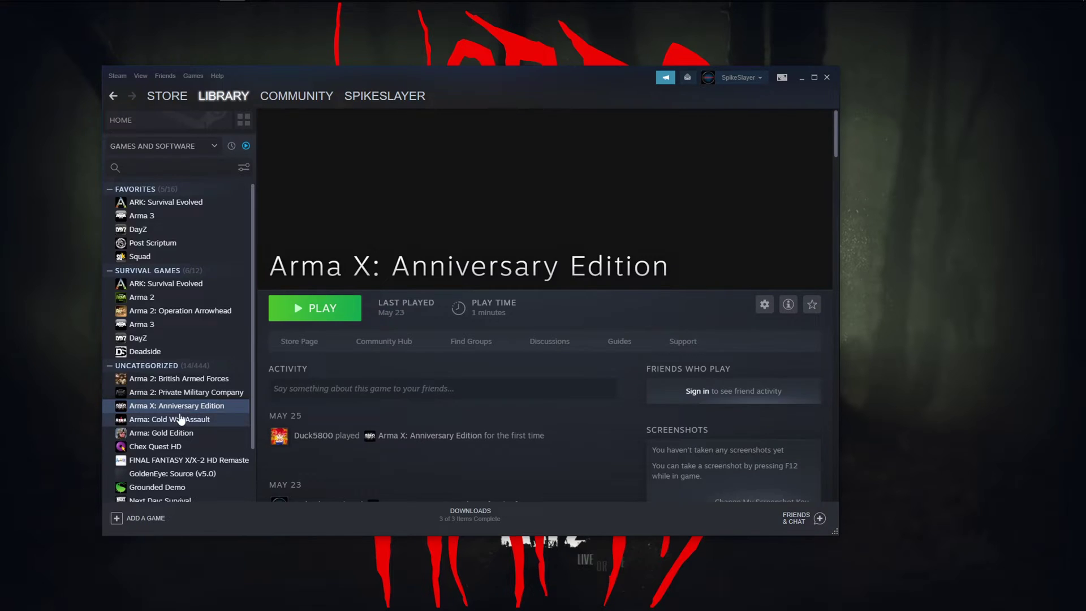
pyautogui.click(159, 433)
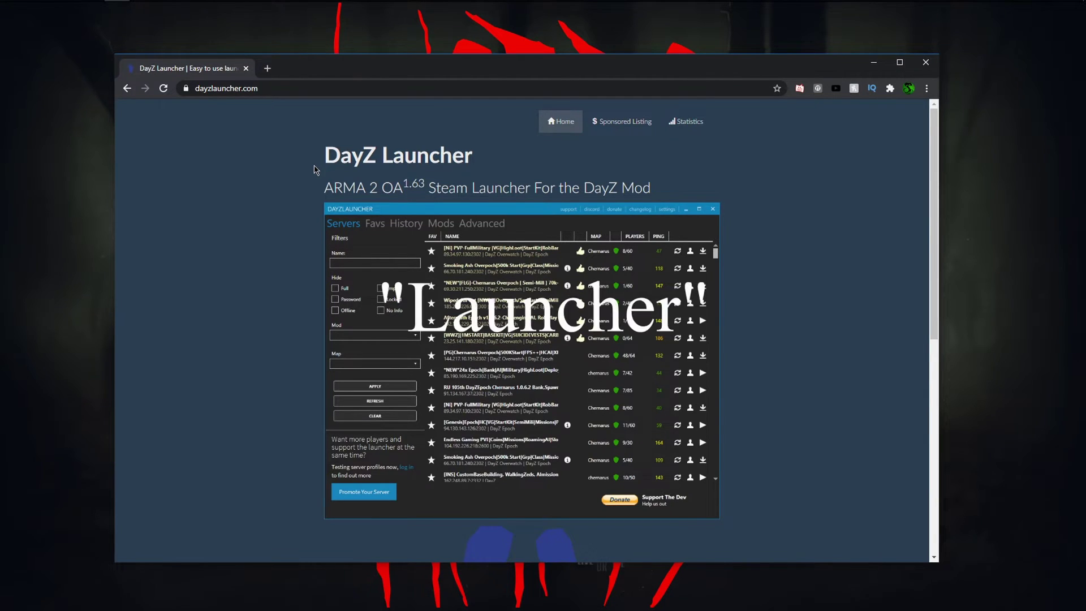
# - Download DayZ Launcher from dayzlauncher.com and proceed through its setup with the desktop shortcut option enabled
pyautogui.scroll(-6, 315, 170)
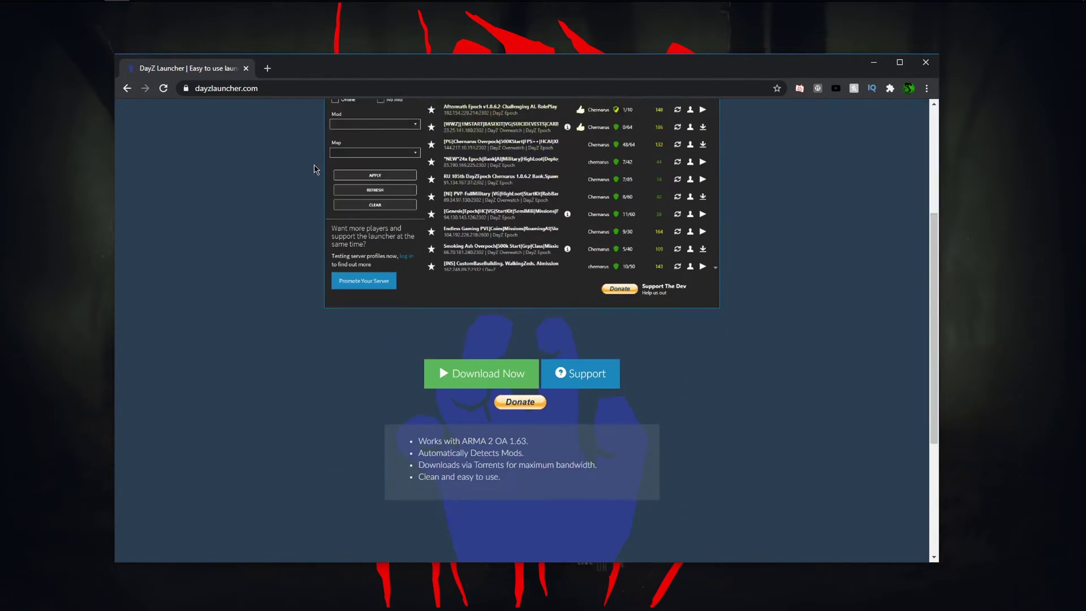
pyautogui.click(492, 253)
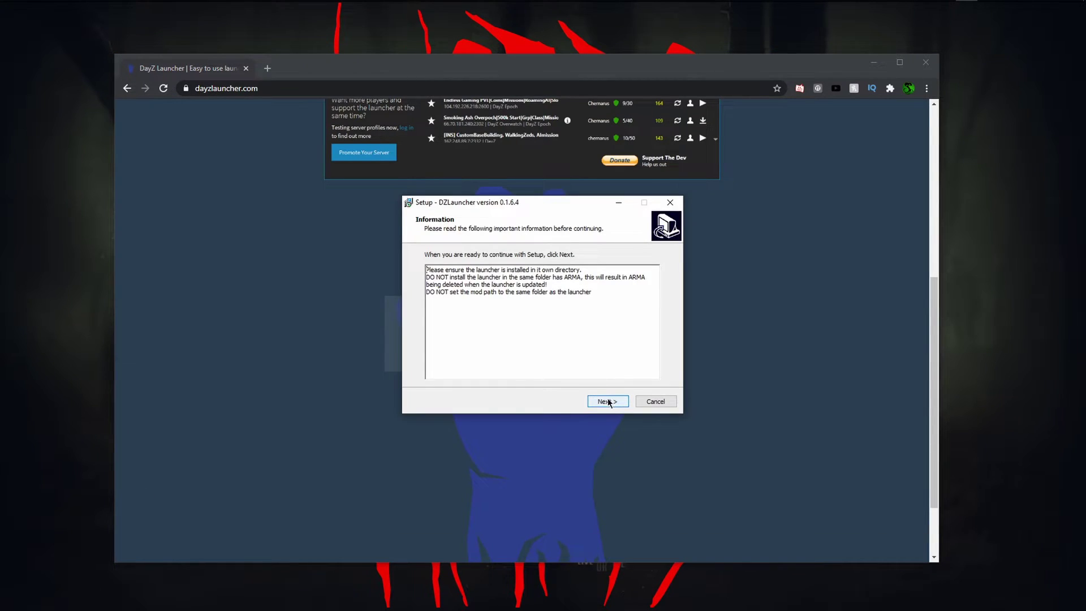
pyautogui.click(609, 403)
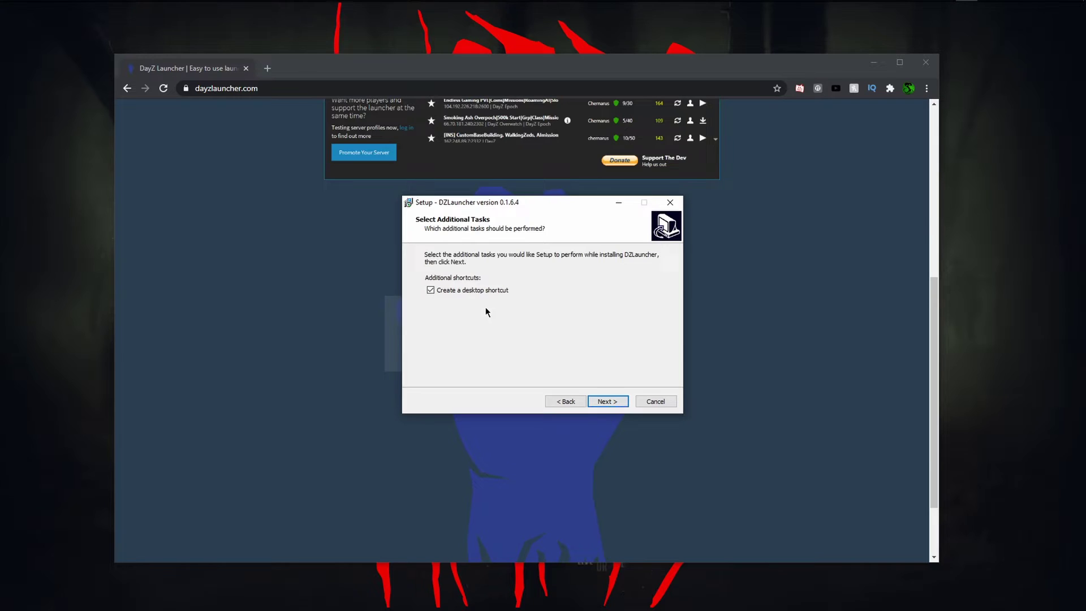
pyautogui.click(607, 401)
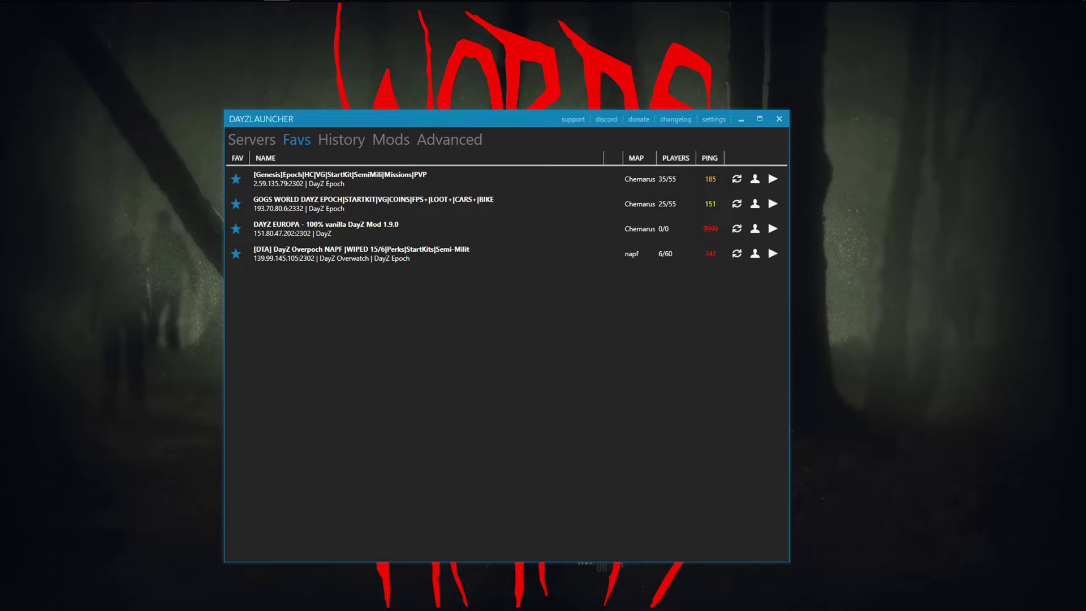
# - In DayZ Launcher, browse the server list and examine which mods are installed or available to download
pyautogui.click(251, 139)
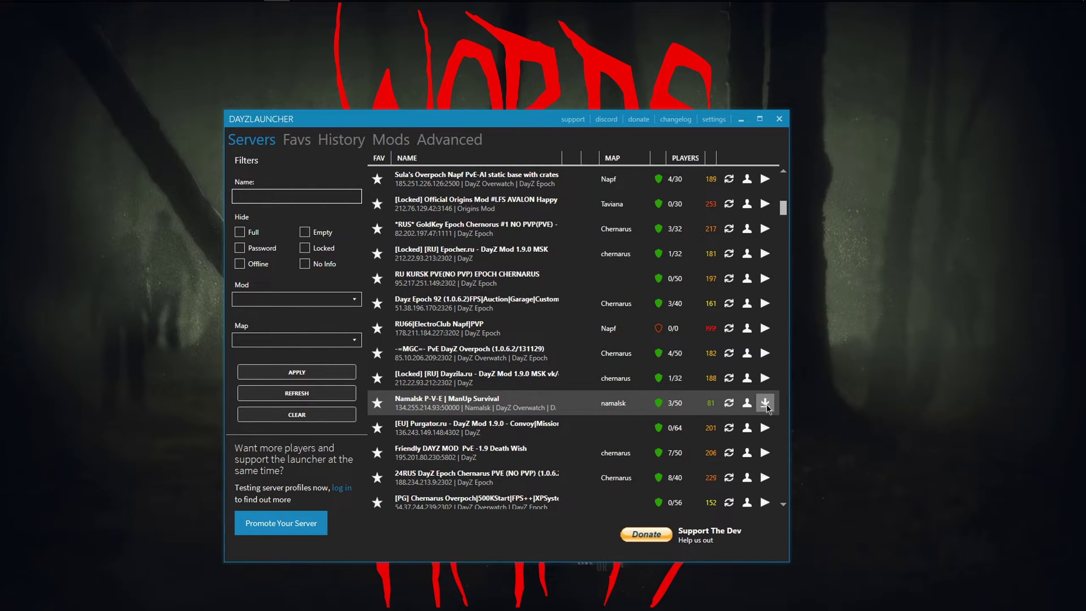
pyautogui.click(399, 141)
pyautogui.moveTo(403, 126); pyautogui.dragTo(354, 76)
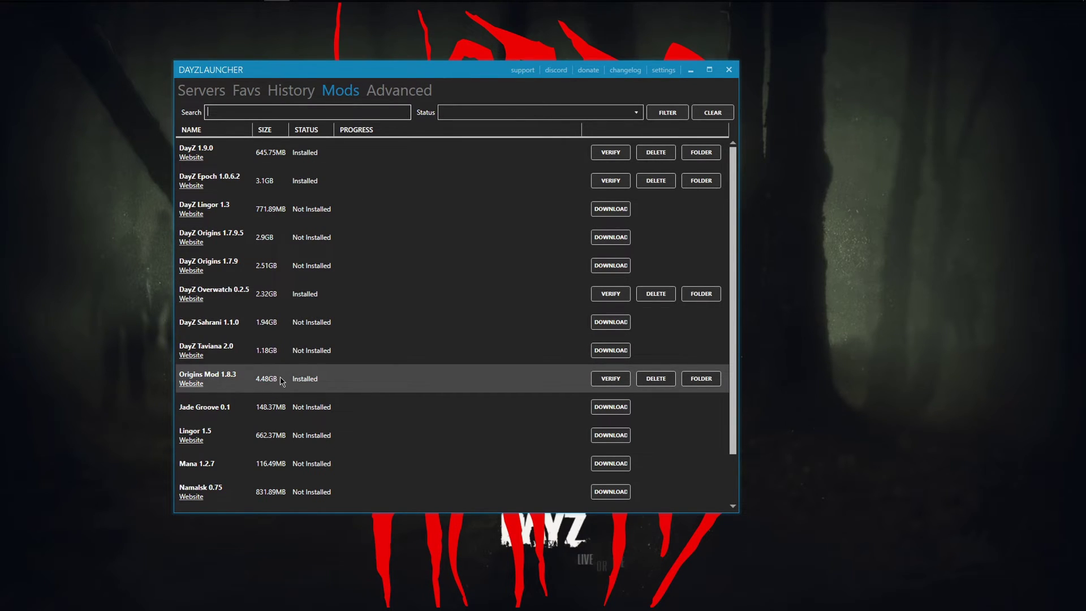
pyautogui.scroll(-2, 281, 382)
pyautogui.scroll(2, 339, 361)
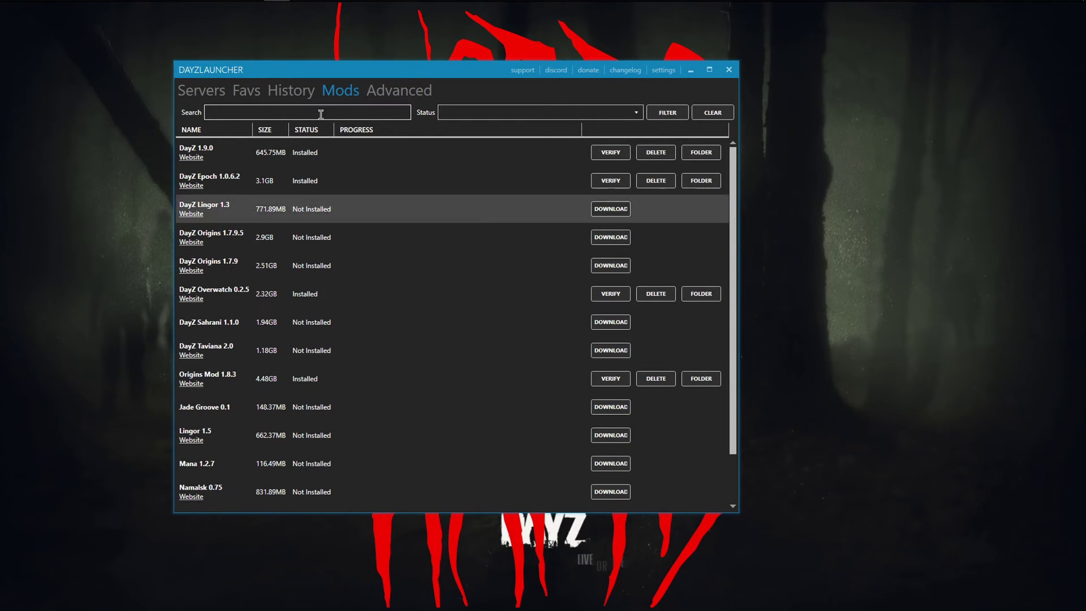
# - Check the launcher settings for the mods download path and the ARMA 2 path, and close the settings
pyautogui.click(663, 70)
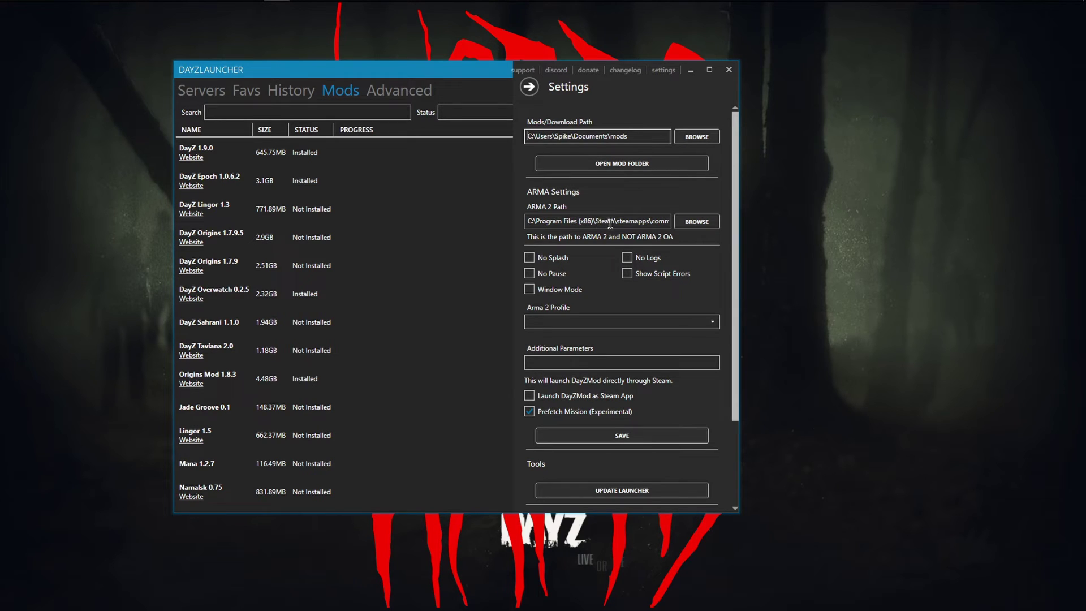
pyautogui.moveTo(613, 223); pyautogui.dragTo(663, 226)
pyautogui.click(663, 227)
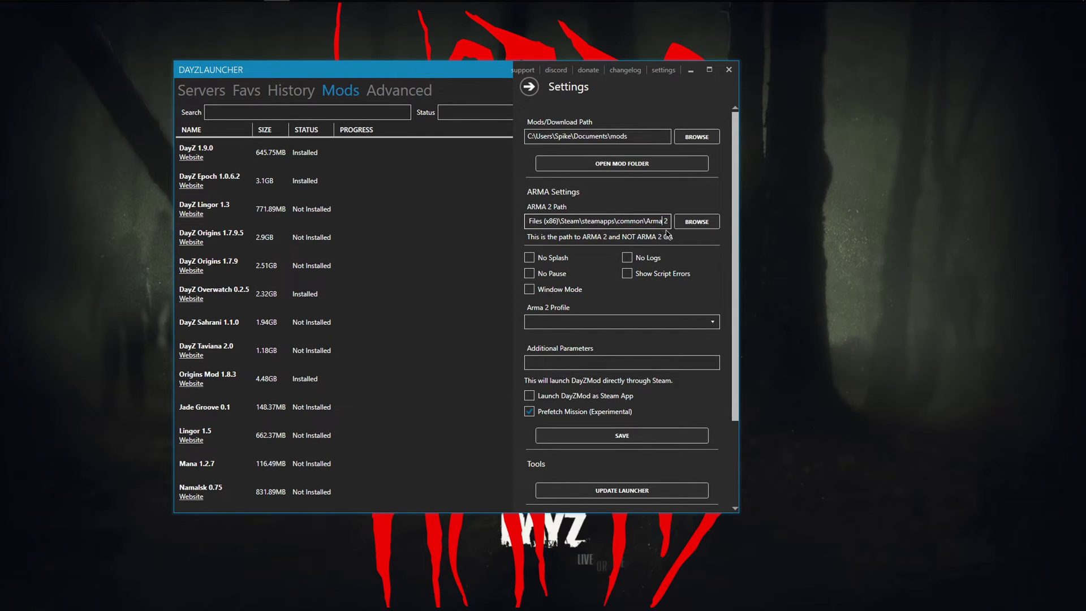
pyautogui.scroll(-2, 675, 266)
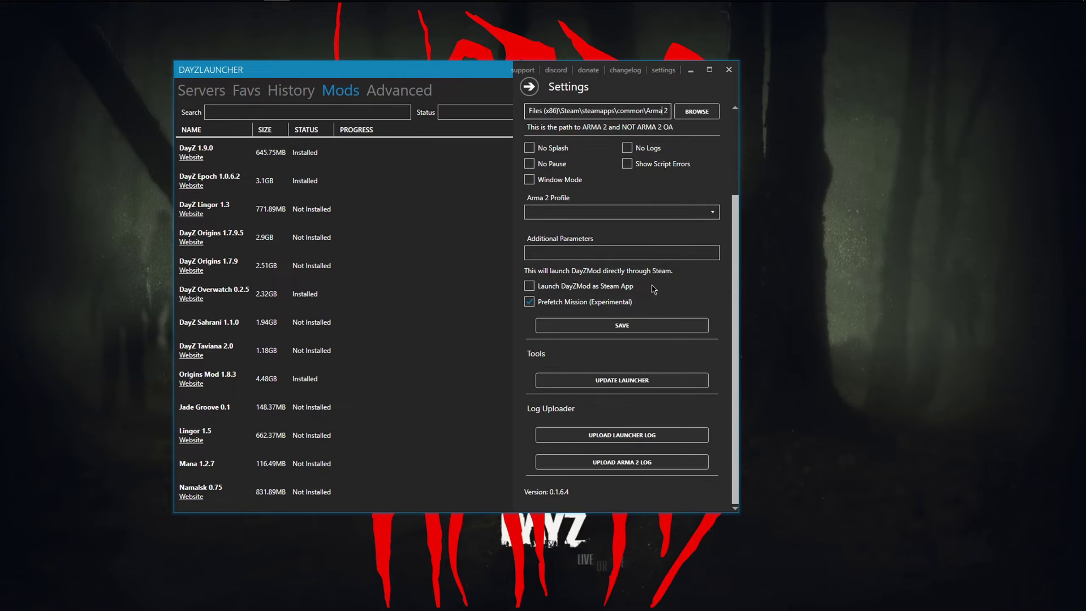
pyautogui.scroll(2, 641, 281)
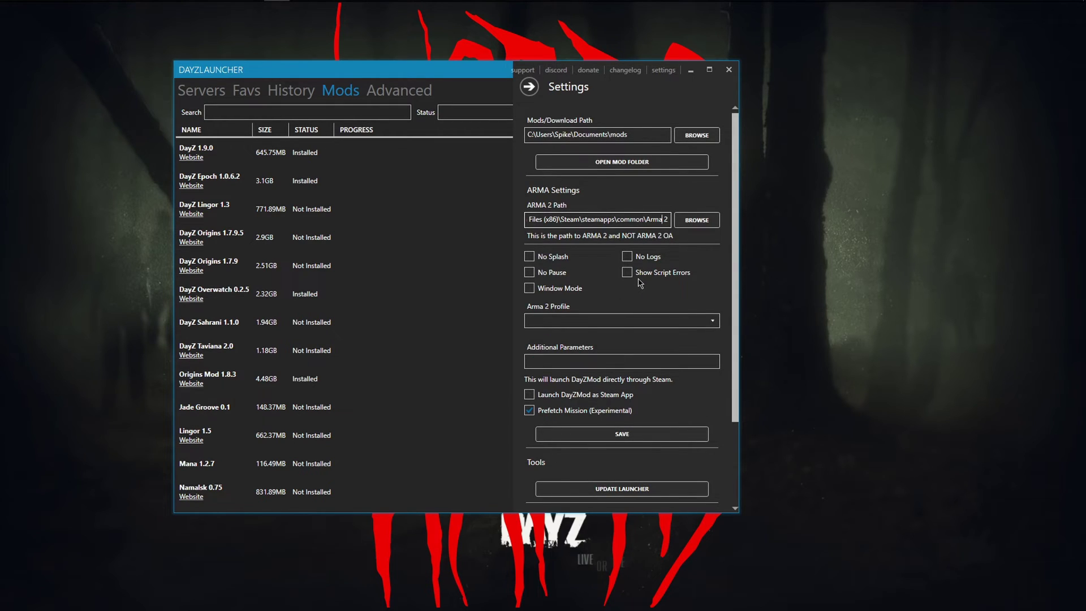
pyautogui.click(528, 87)
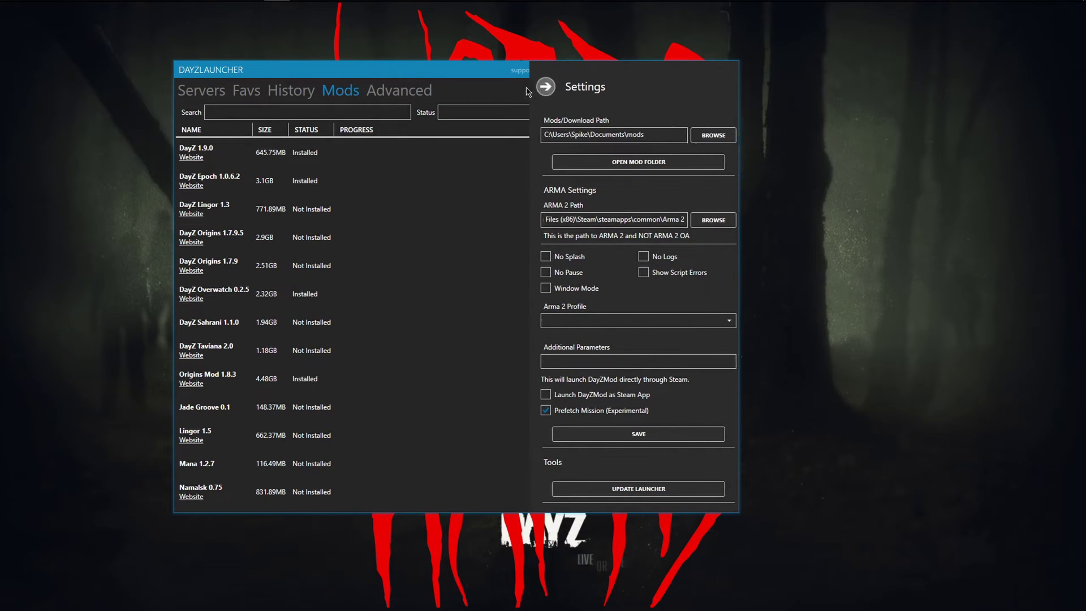
# - Join the favourite server [DTA] DayZ Overpoch NAPF and dismiss the missing-entry error in the lobby
pyautogui.click(250, 93)
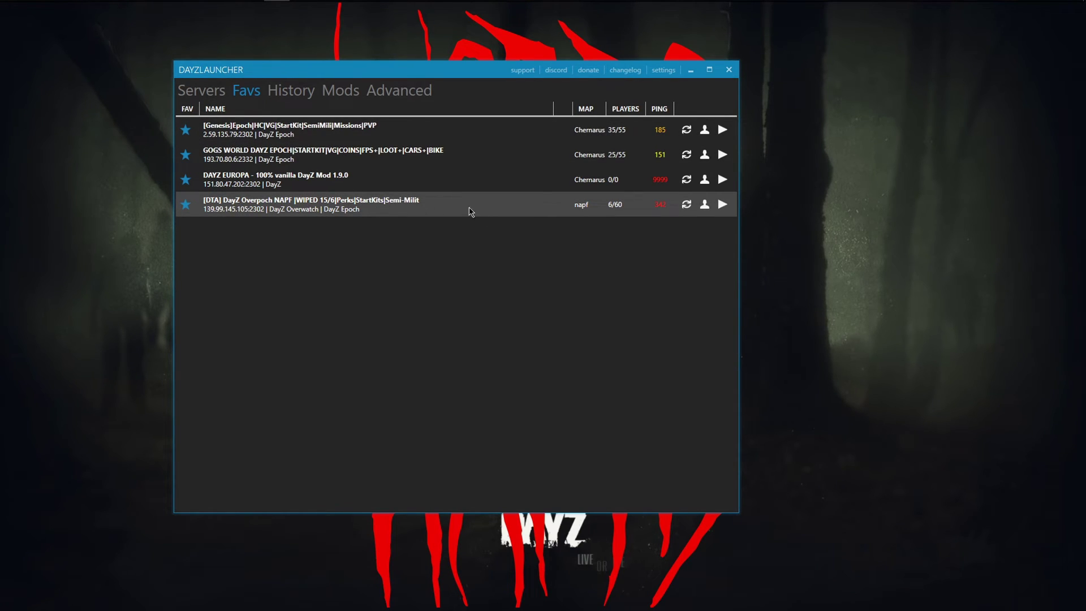
pyautogui.click(722, 205)
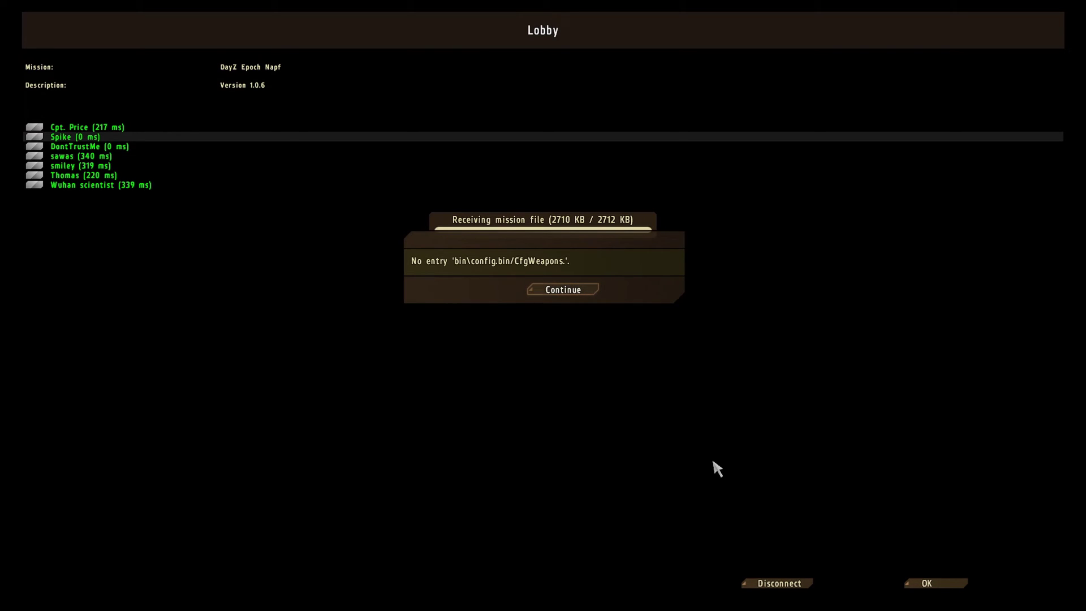
pyautogui.click(582, 291)
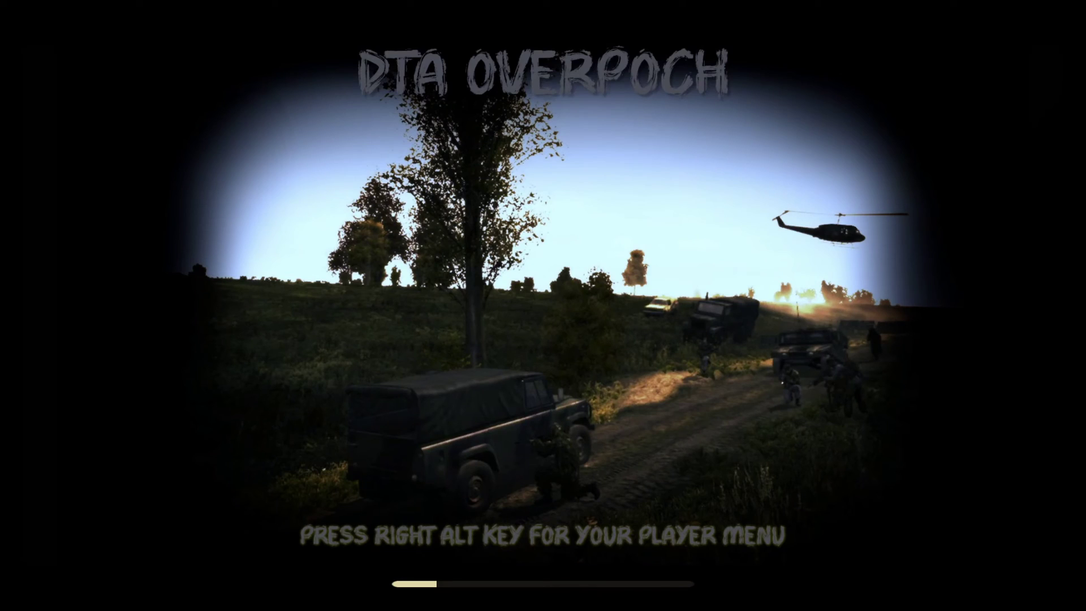